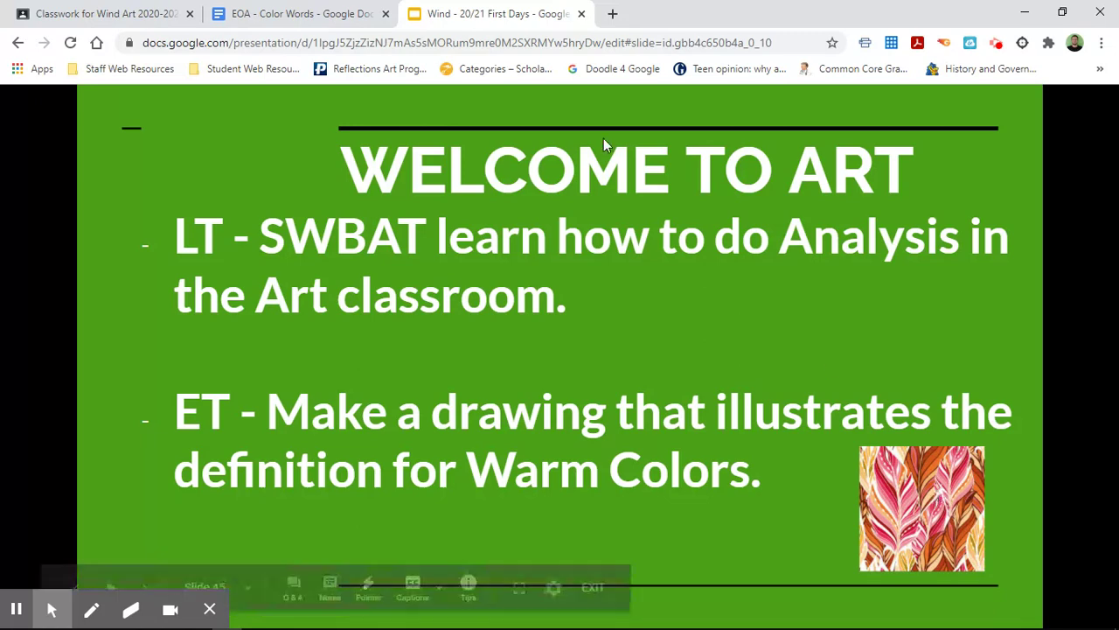
Step: Open the EOA - Color Words Doc from the Classwork page, closing the duplicate tab
click(139, 16)
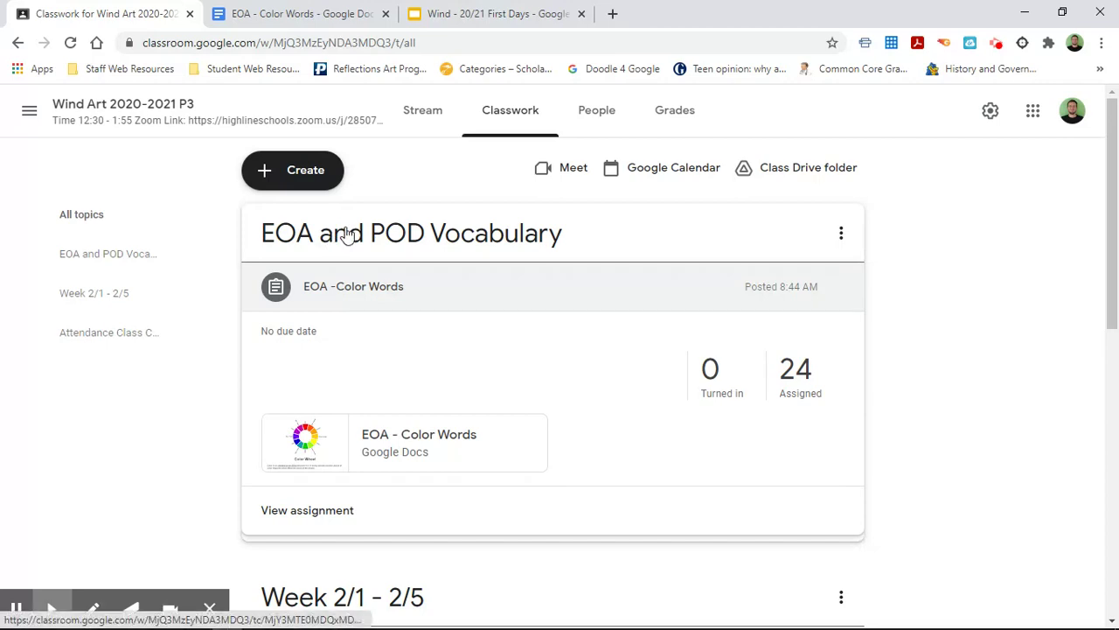
click(481, 14)
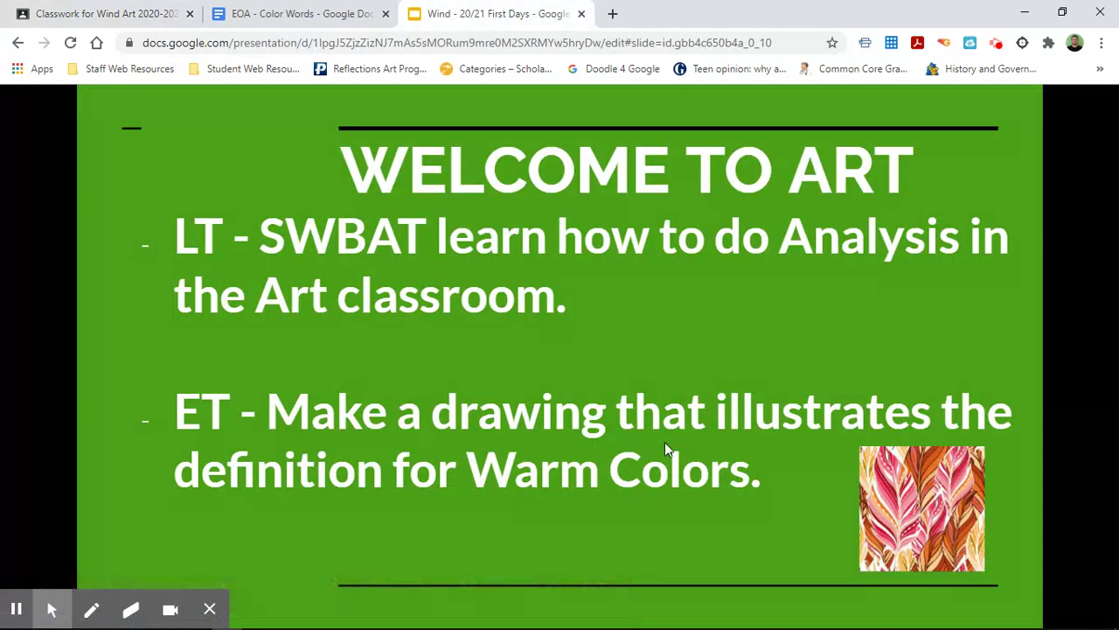
click(149, 14)
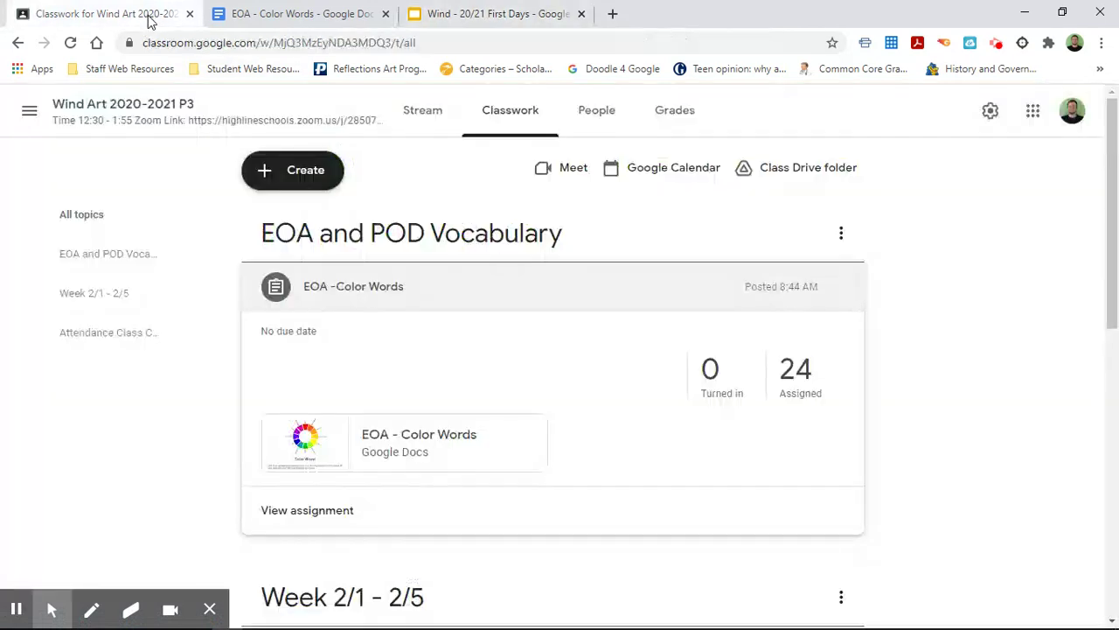
click(377, 457)
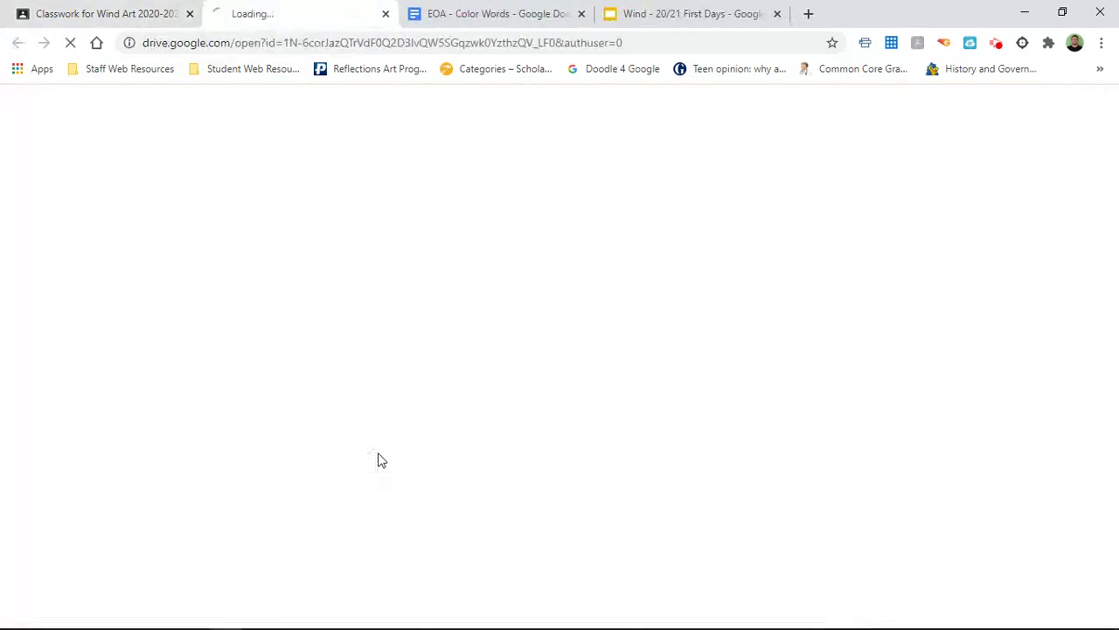
click(386, 14)
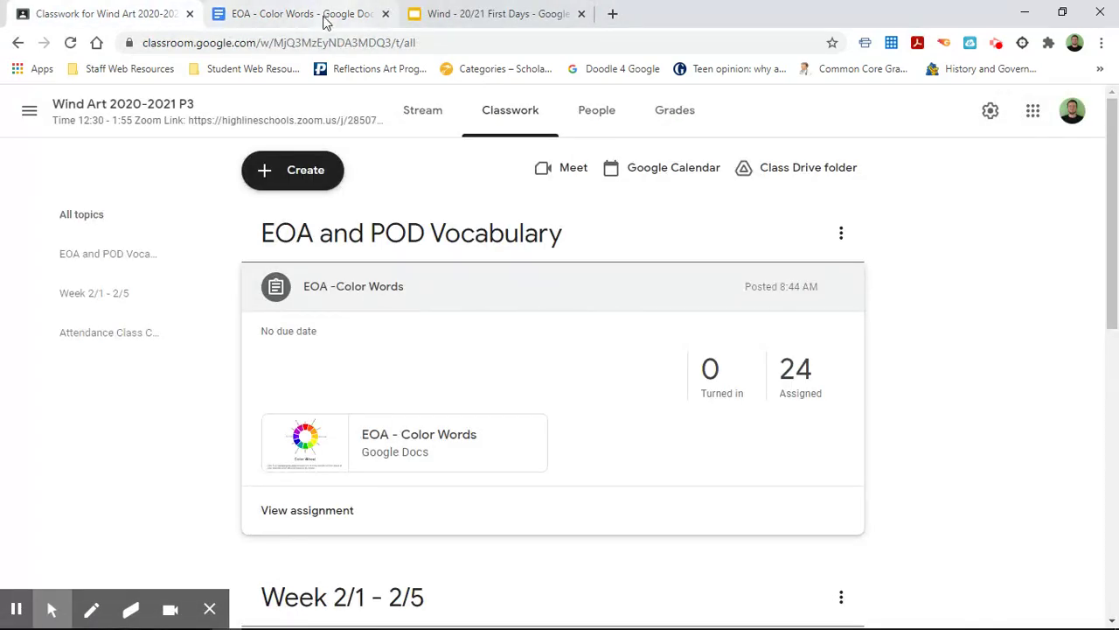
click(350, 14)
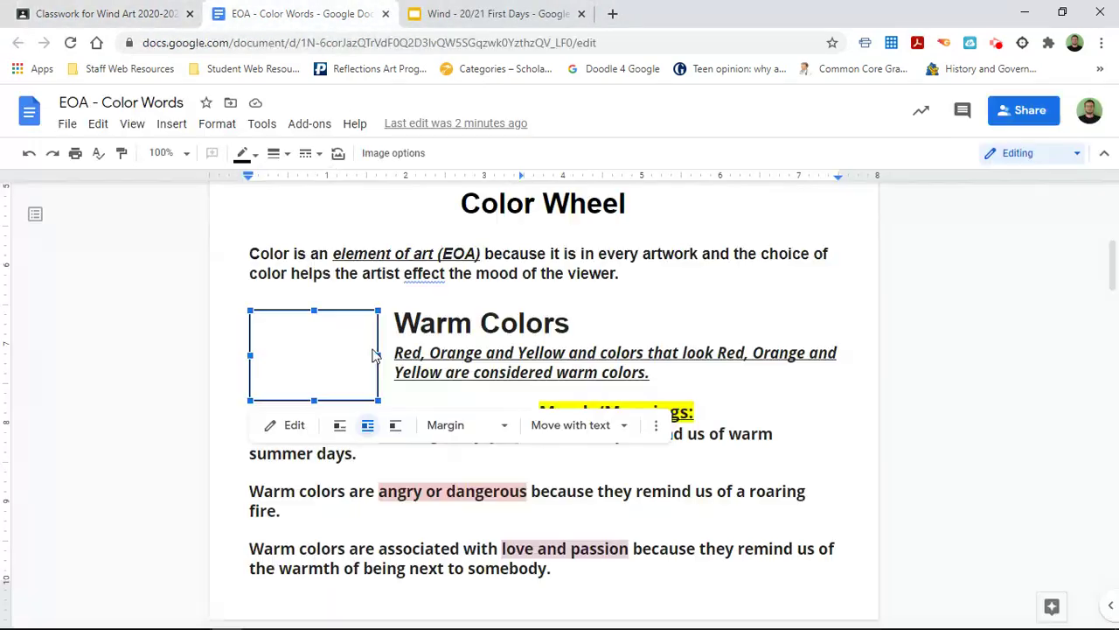
click(919, 386)
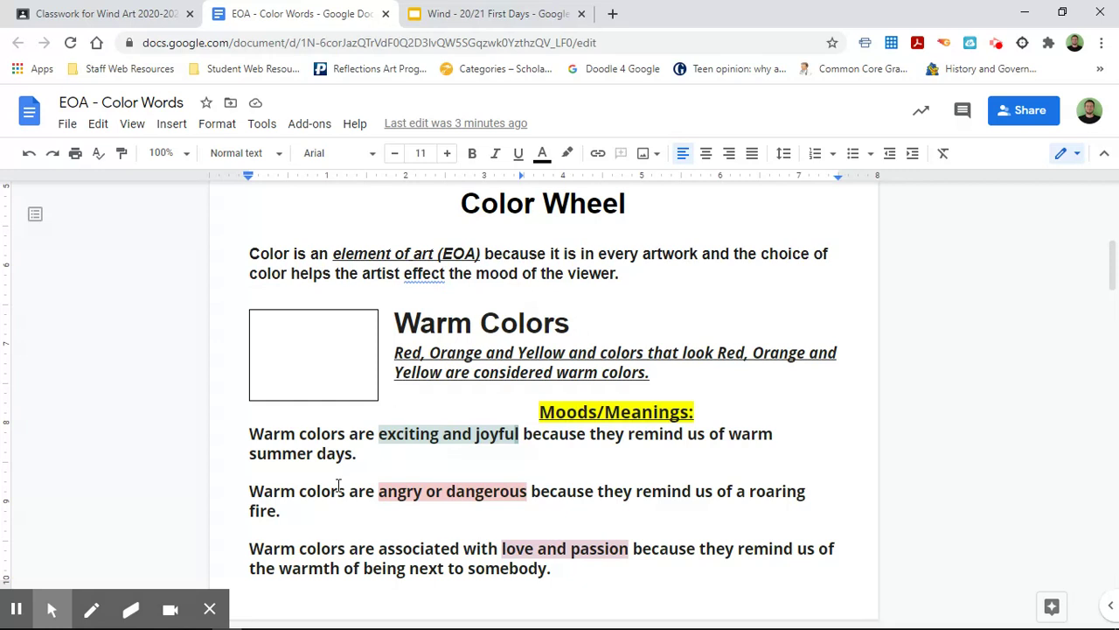
click(317, 366)
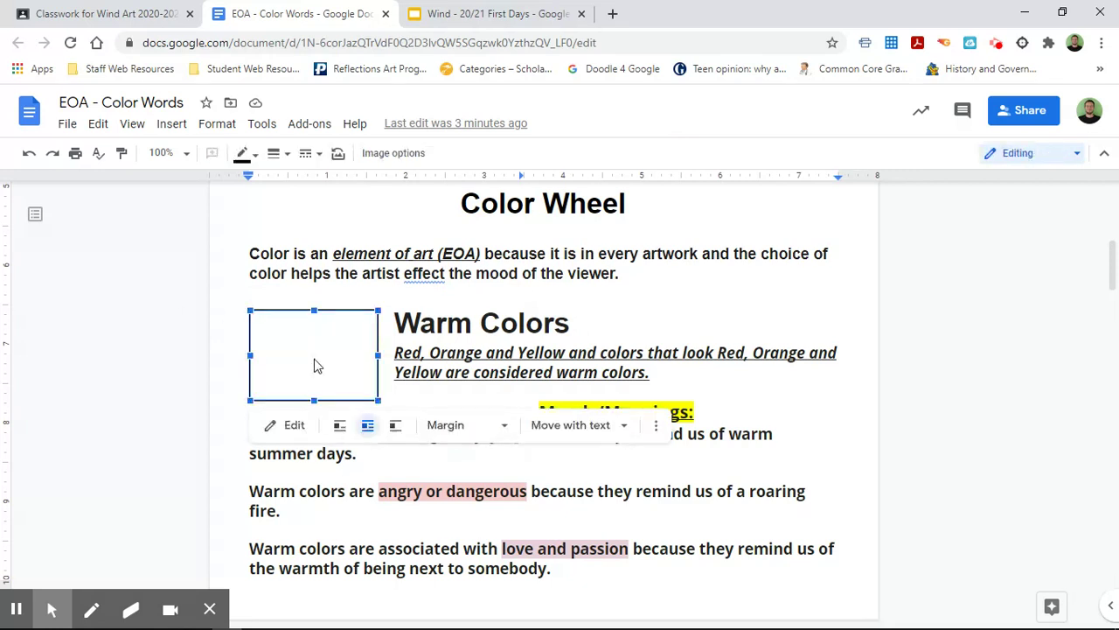
Step: Open the empty box's drawing for editing and look through the Line and Shape options
click(287, 428)
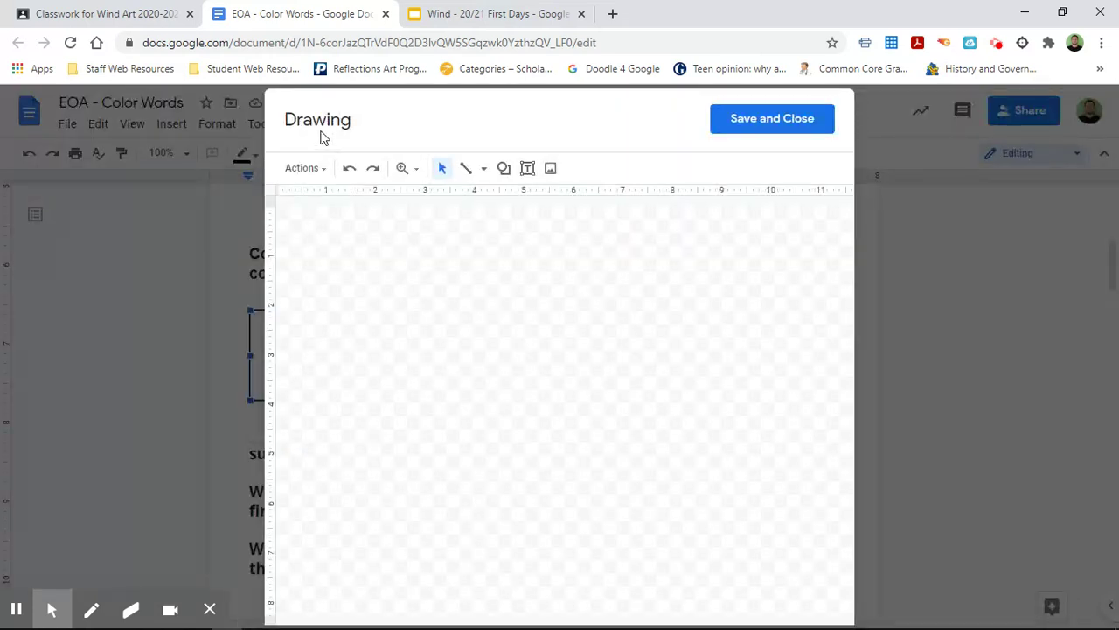
click(324, 174)
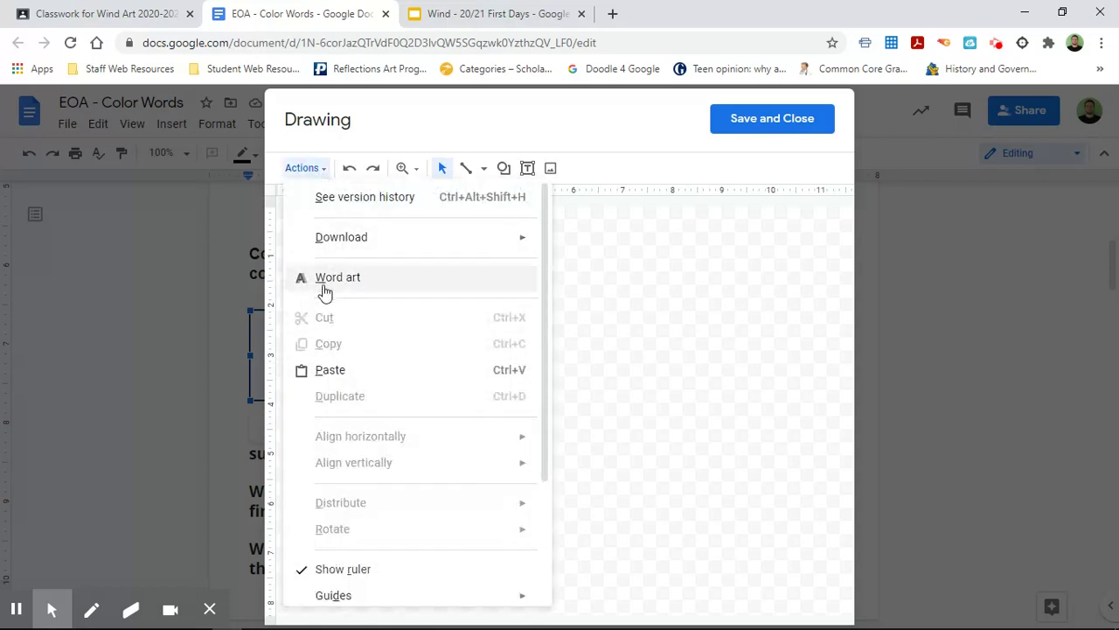
click(483, 169)
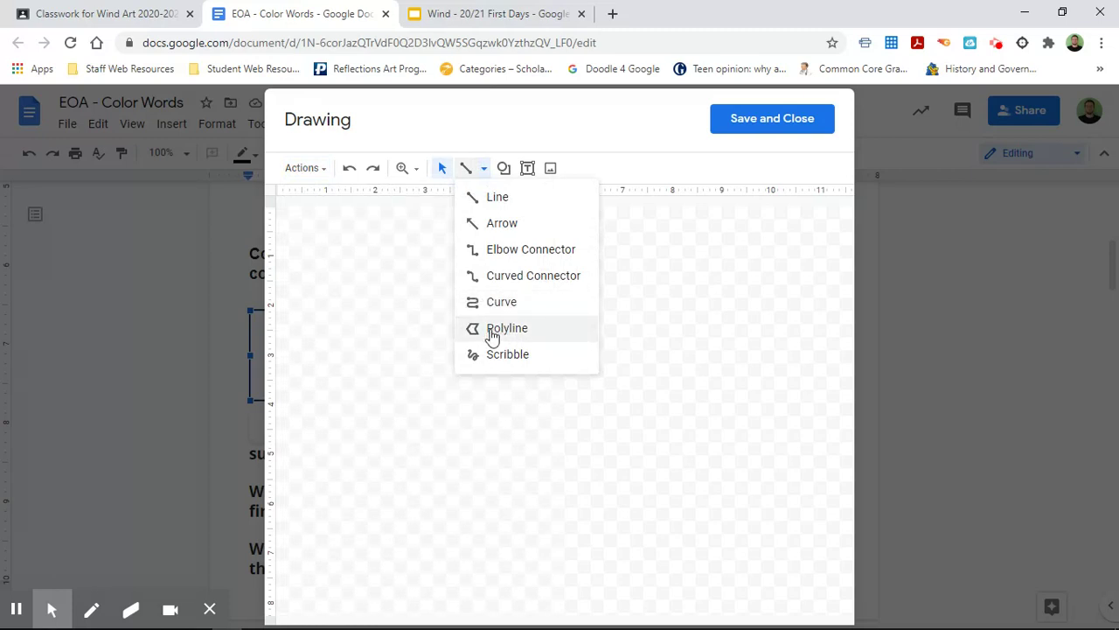
click(503, 169)
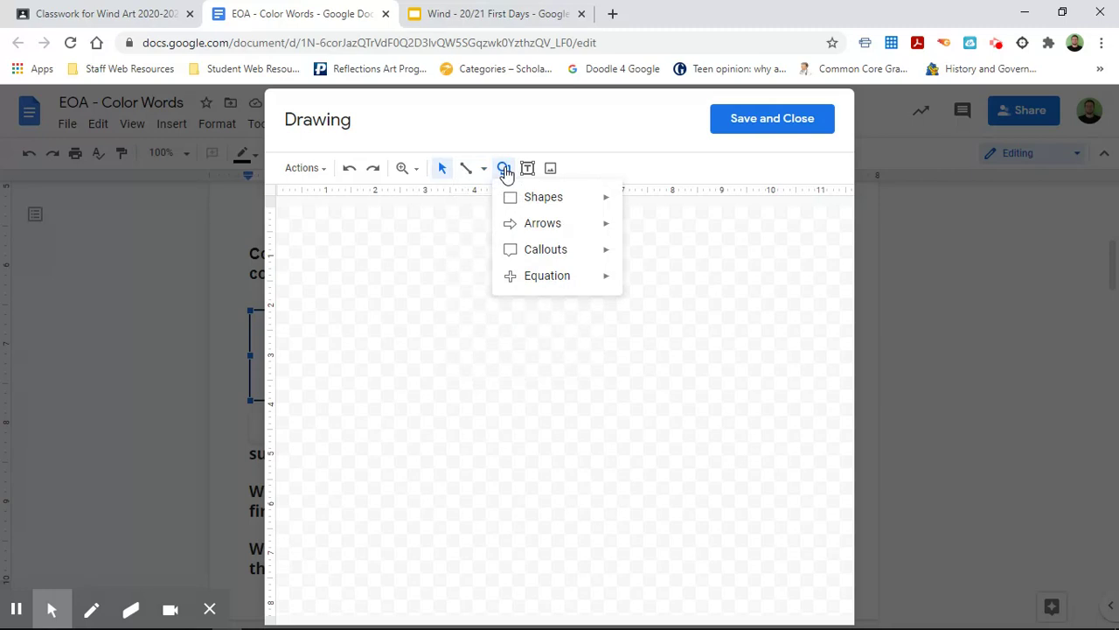
Step: Choose Polyline and sketch the first zigzag peaks of the flame in the upper-left corner
click(484, 169)
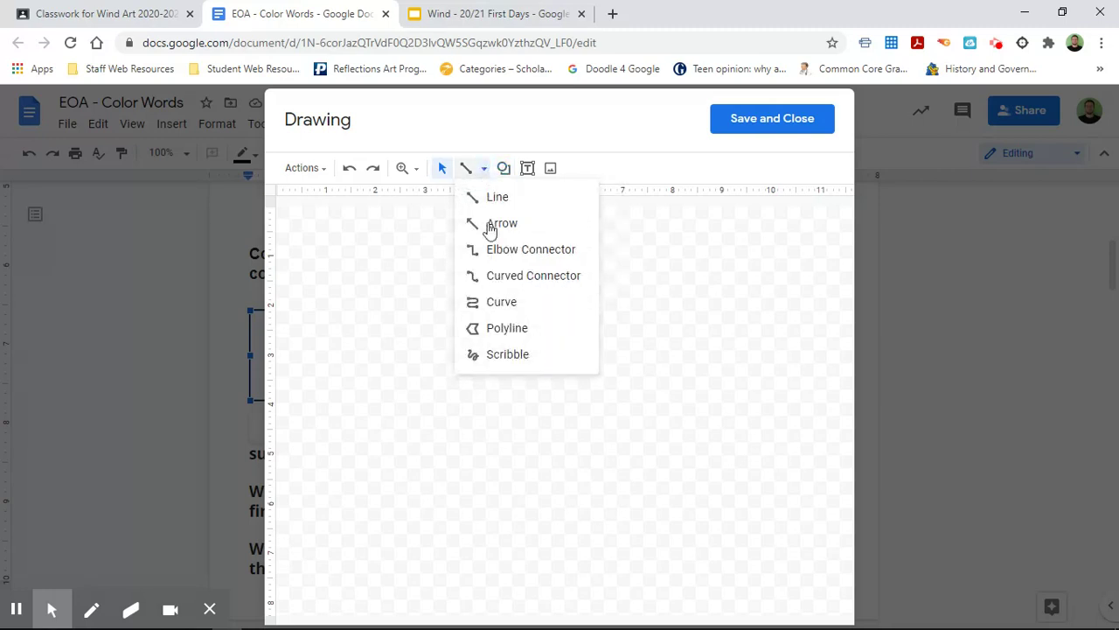
click(499, 329)
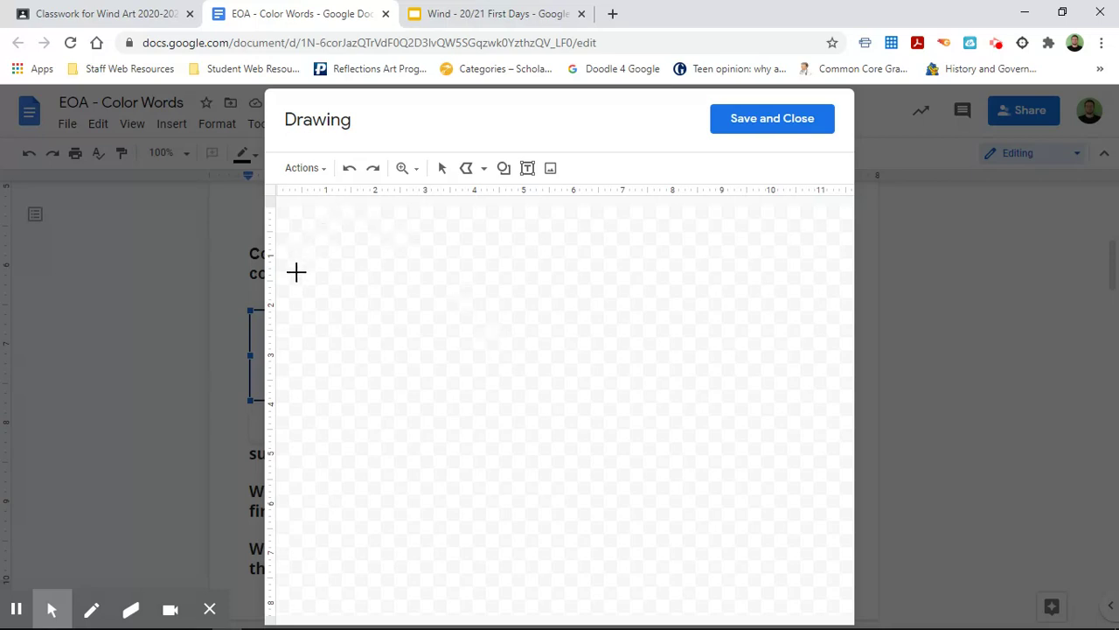
mouse_move(285, 249)
mouse_down()
mouse_move(287, 233)
mouse_move(295, 253)
mouse_up()
mouse_move(301, 247)
mouse_down()
mouse_move(305, 213)
mouse_move(320, 253)
mouse_move(331, 222)
mouse_move(329, 260)
mouse_move(345, 242)
mouse_move(349, 274)
mouse_move(285, 275)
mouse_move(286, 241)
mouse_up()
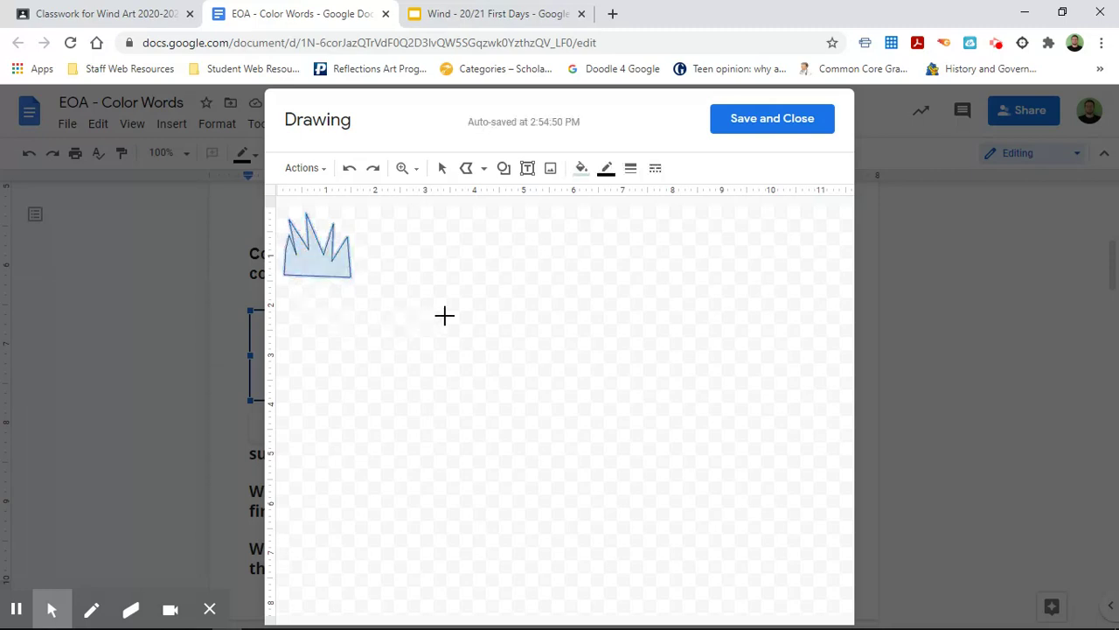
Step: Colour the first flame red with a light pink outline, then deselect it
click(582, 170)
click(606, 275)
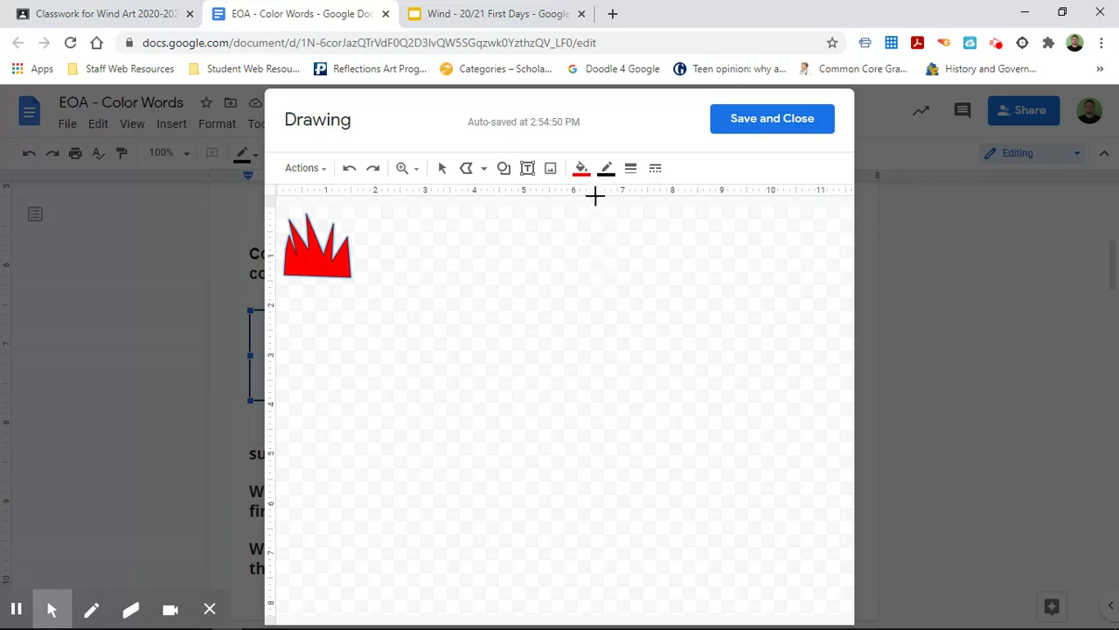
click(605, 168)
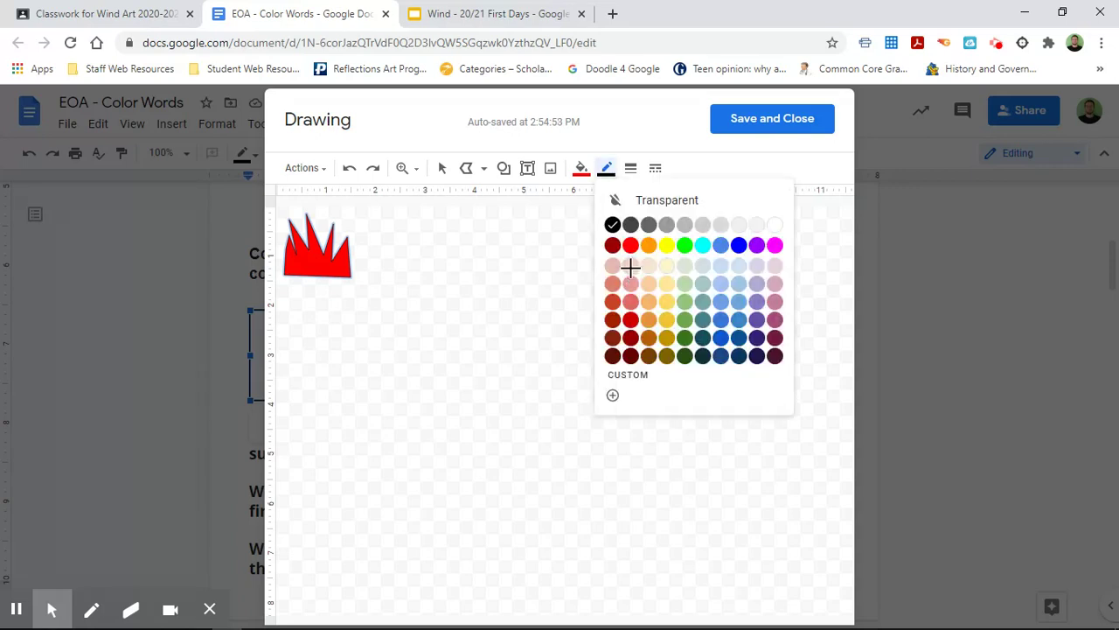
click(630, 266)
click(443, 172)
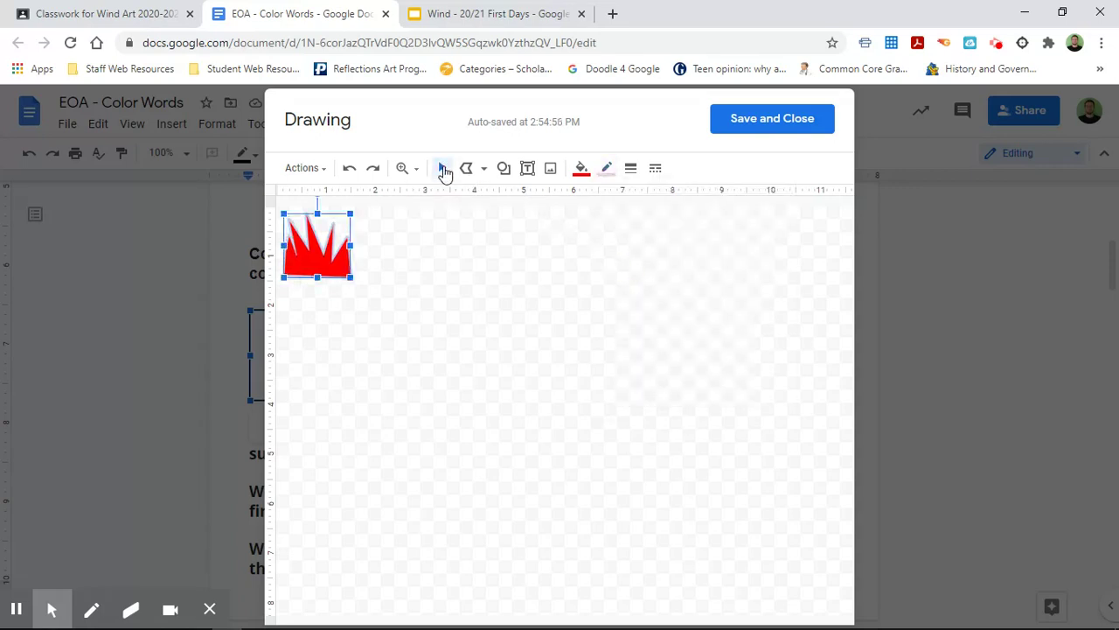
click(398, 302)
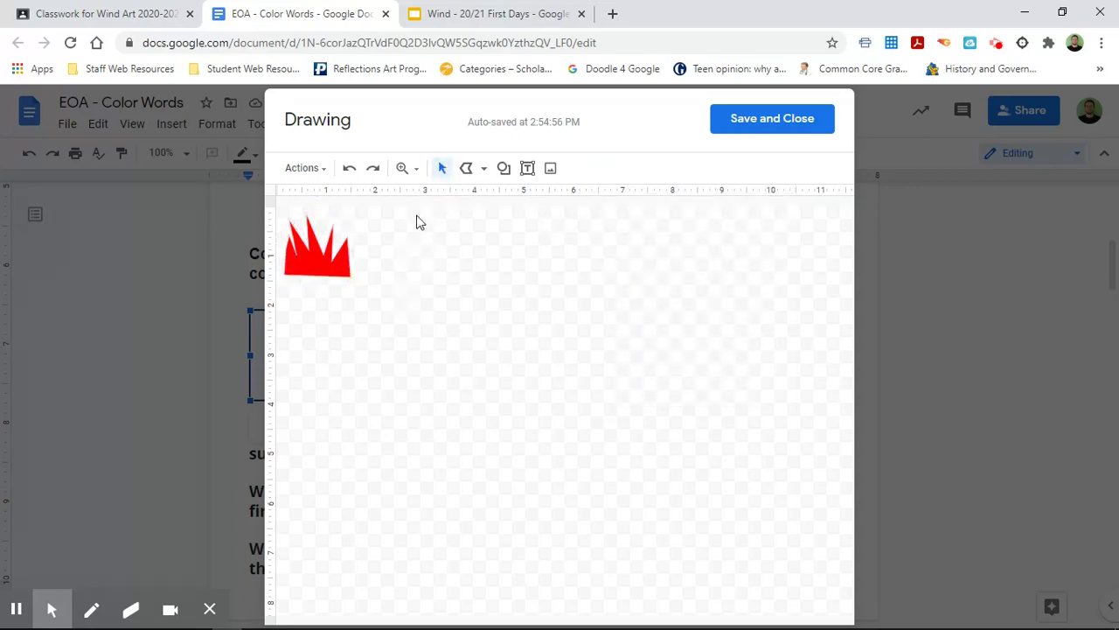
Step: Draw a second zigzag polyline shape across the lower part of the red flame
click(466, 169)
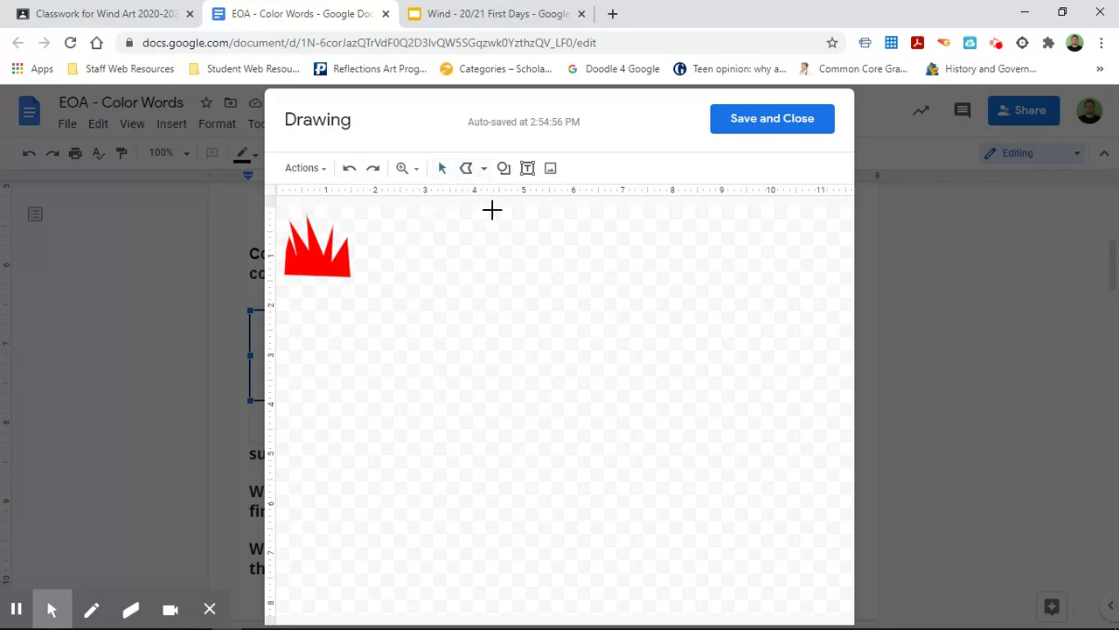
click(288, 281)
click(299, 272)
click(302, 281)
click(307, 266)
mouse_move(312, 280)
mouse_down()
mouse_move(306, 273)
mouse_move(330, 293)
mouse_move(337, 273)
mouse_move(350, 304)
mouse_move(287, 305)
mouse_move(289, 279)
mouse_up()
Step: Fill the new shape orange with a pale orange outline
click(578, 168)
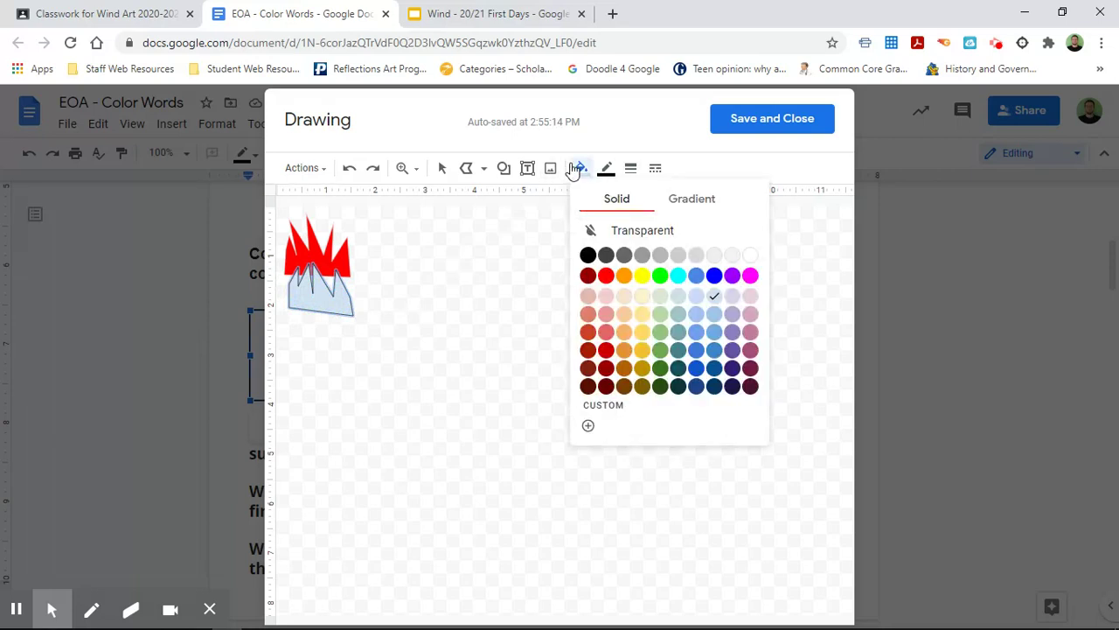
click(624, 276)
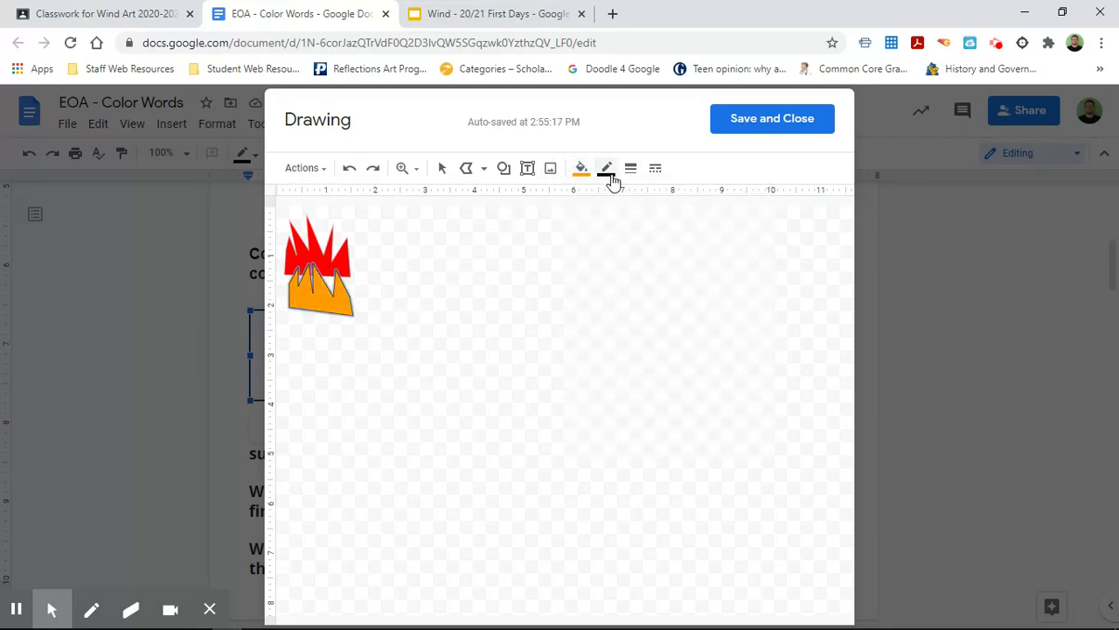
click(607, 170)
click(647, 265)
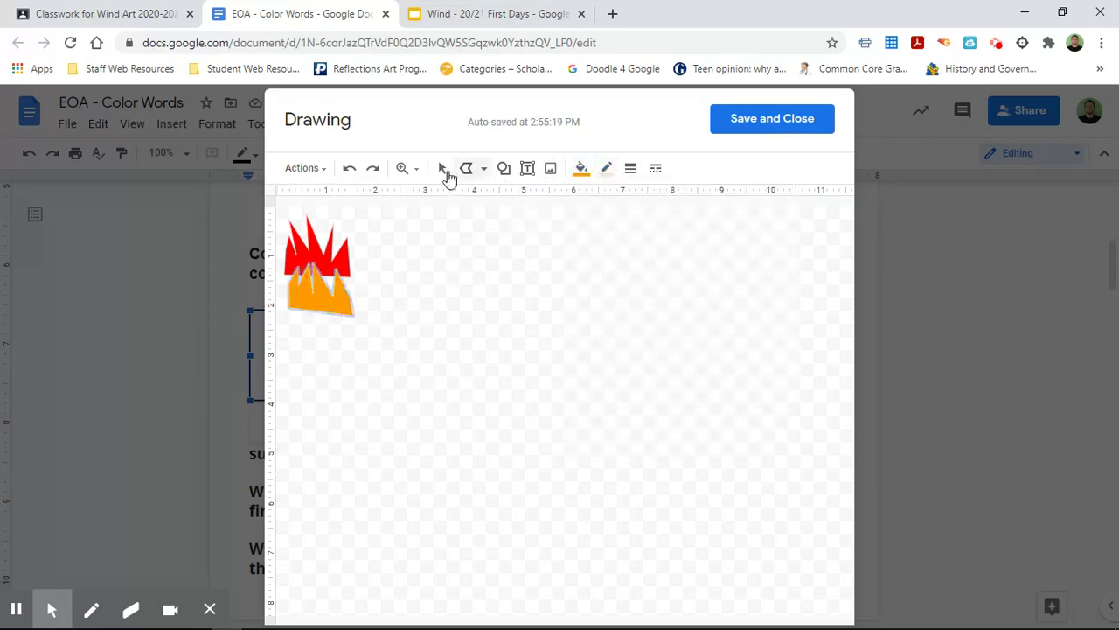
click(444, 170)
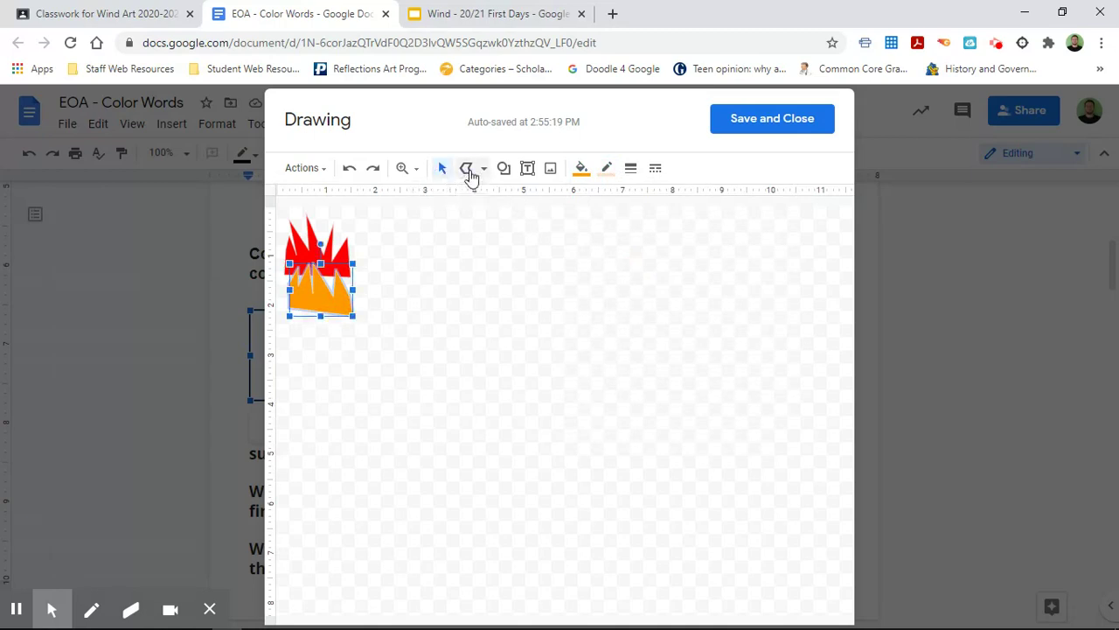
click(470, 175)
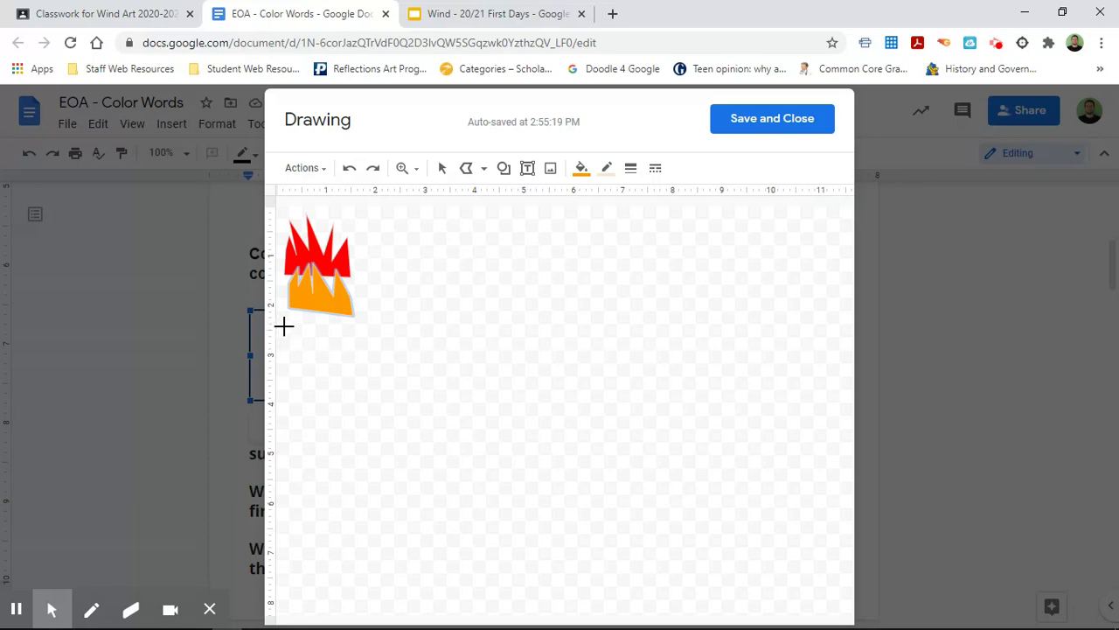
Step: Delete the stray tiny line drawn below the orange flame
drag(288, 332, 301, 316)
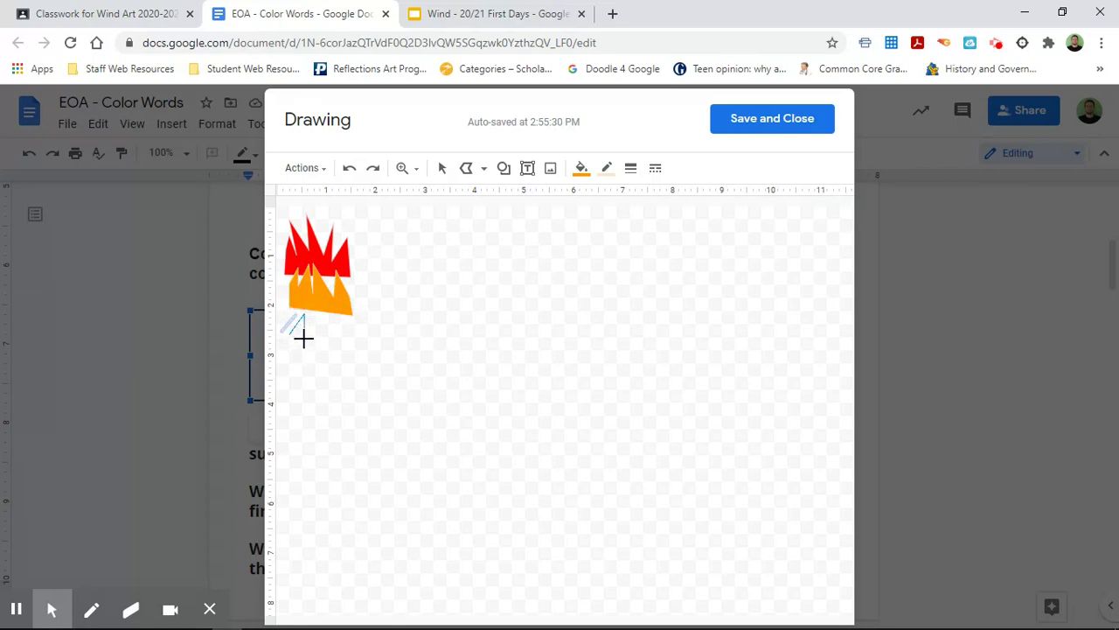
click(442, 167)
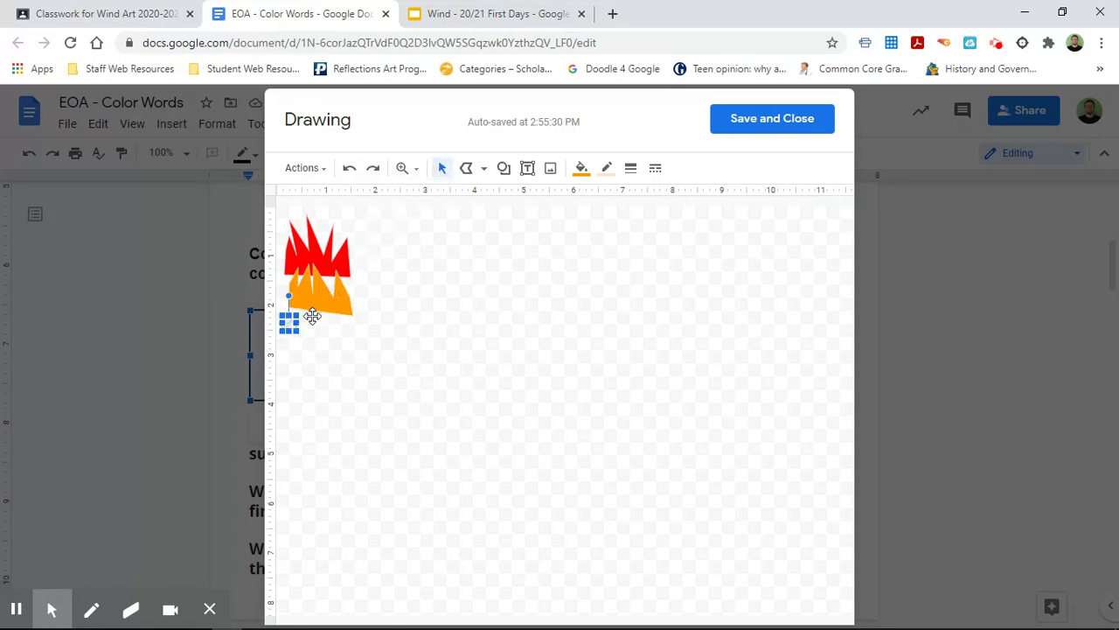
key(Delete)
click(466, 167)
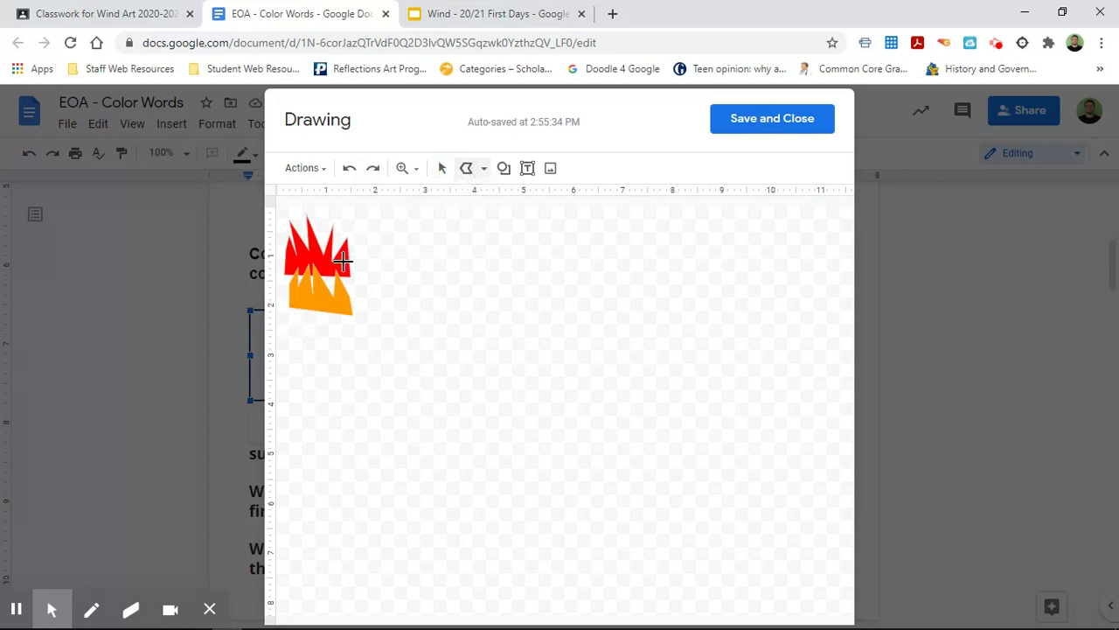
Step: Start the third flame outline below the orange shape with its first zigzag peaks
drag(296, 328, 278, 321)
click(282, 321)
click(305, 314)
click(306, 298)
click(311, 326)
click(317, 307)
Step: Continue the zigzag to the bottom-right corner and close the third outline near its start
click(323, 336)
click(329, 322)
click(335, 341)
click(340, 320)
click(345, 355)
click(297, 347)
double_click(297, 326)
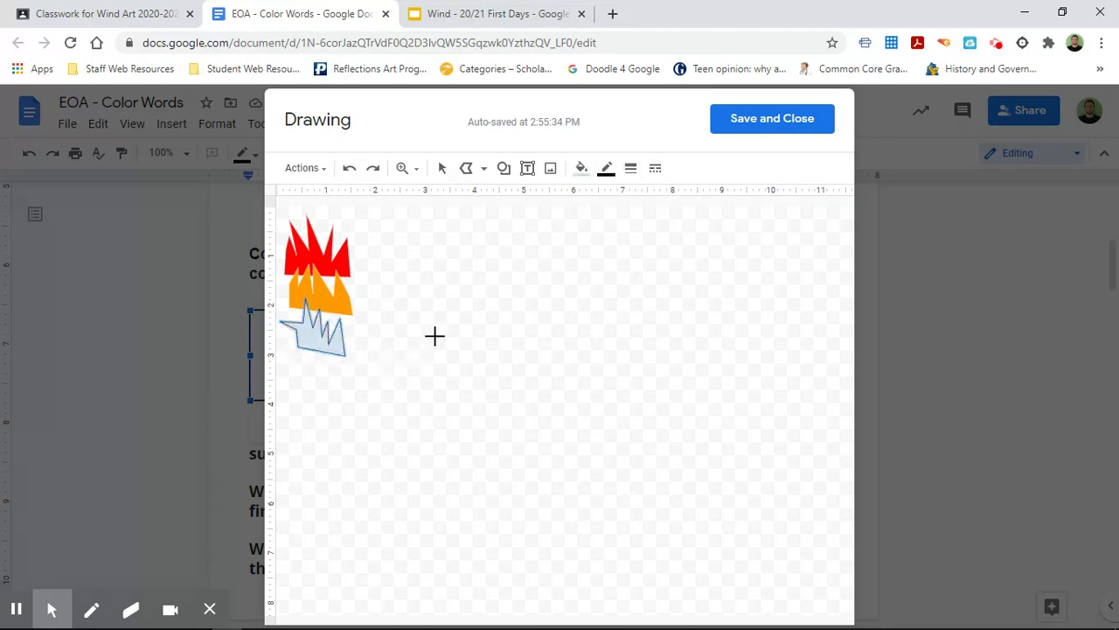
Step: Fill the third shape yellow with a light yellow outline, then deselect it
click(581, 168)
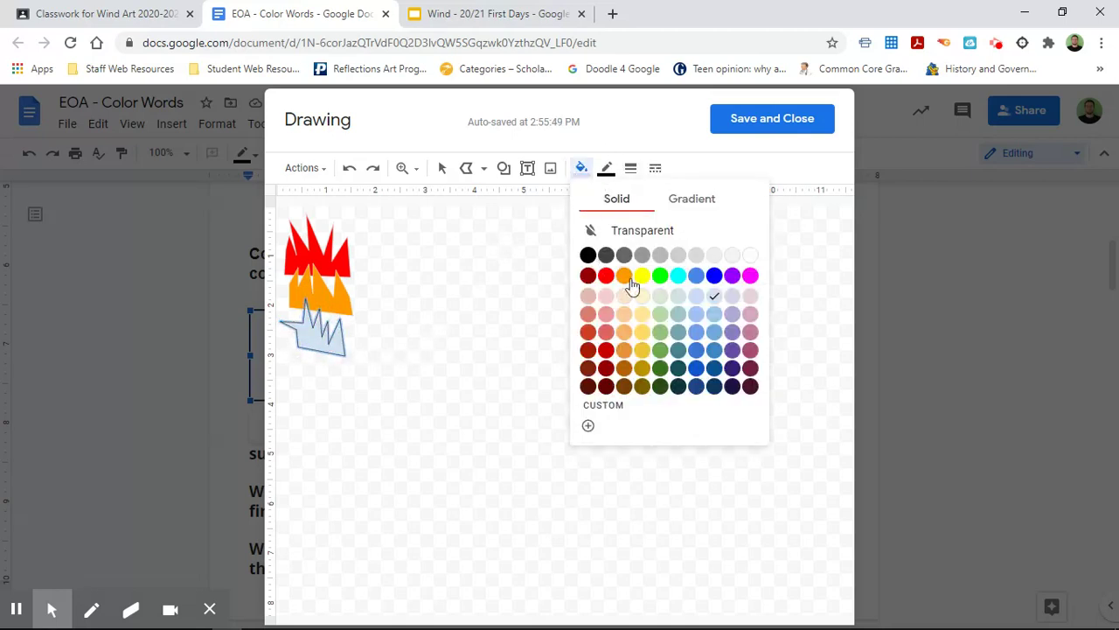
click(635, 277)
click(608, 168)
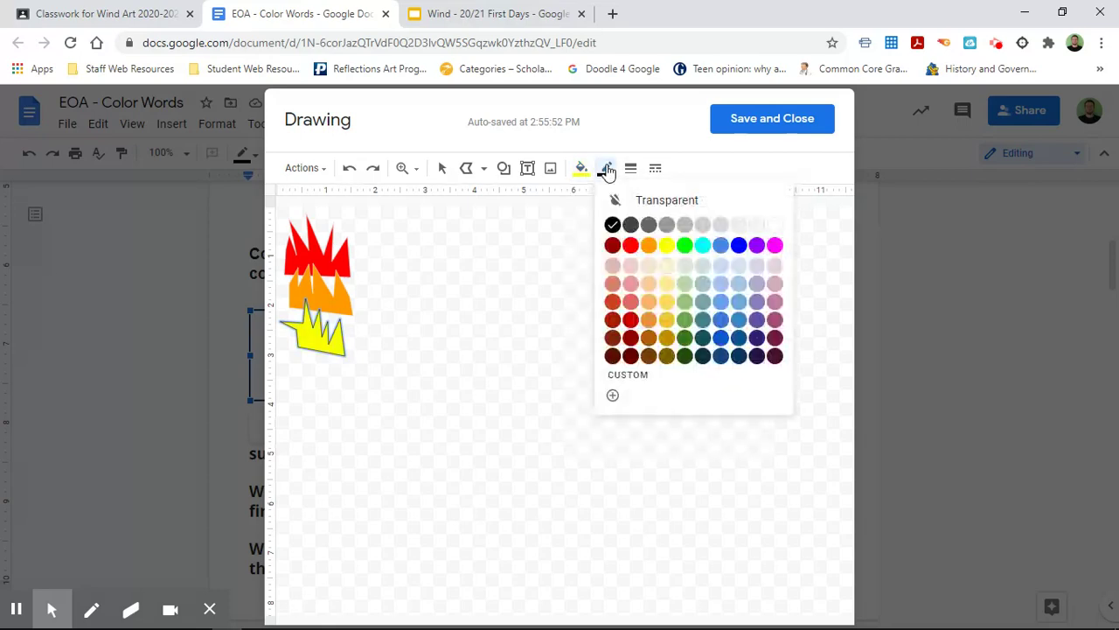
click(660, 264)
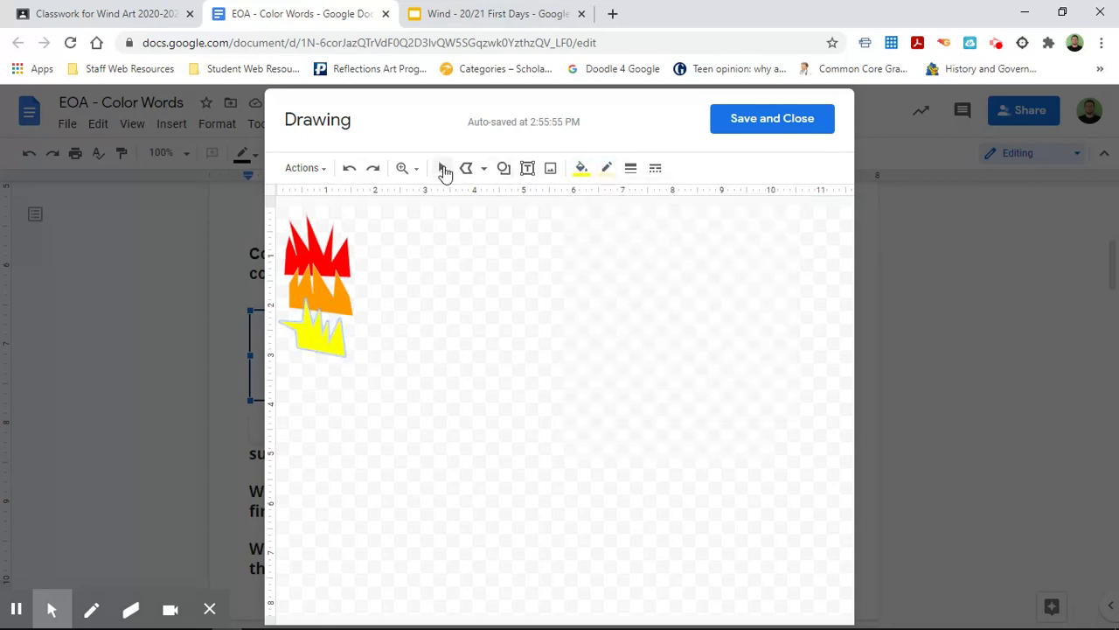
click(442, 168)
click(456, 312)
Step: Move the orange flame over the red, the yellow over both, then save and close the drawing
drag(341, 300, 341, 262)
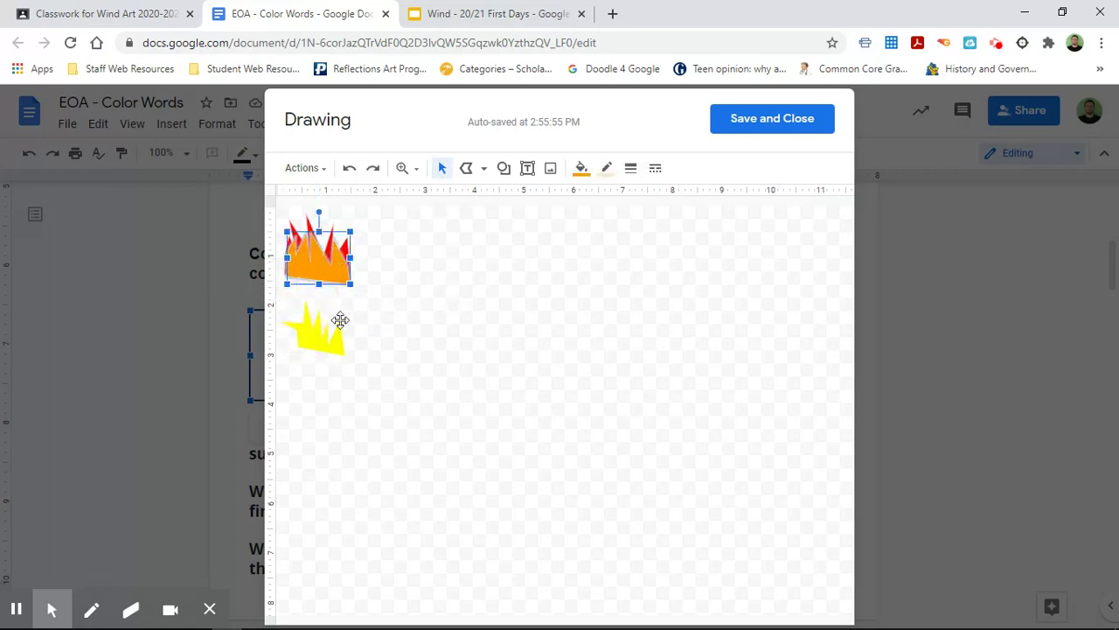
drag(315, 335, 325, 276)
click(495, 280)
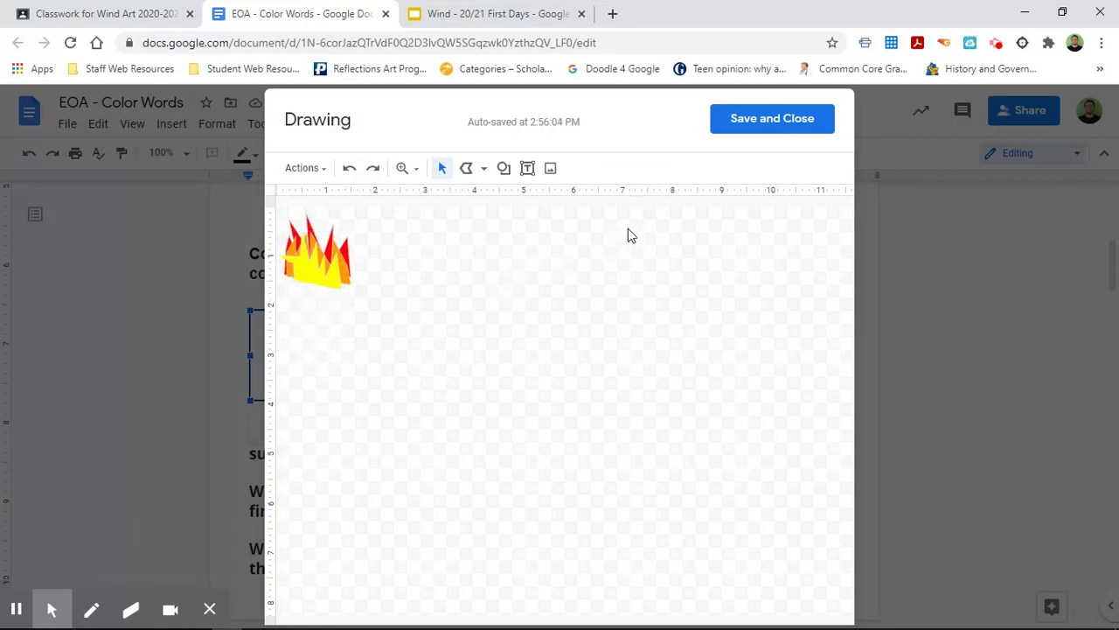
click(733, 133)
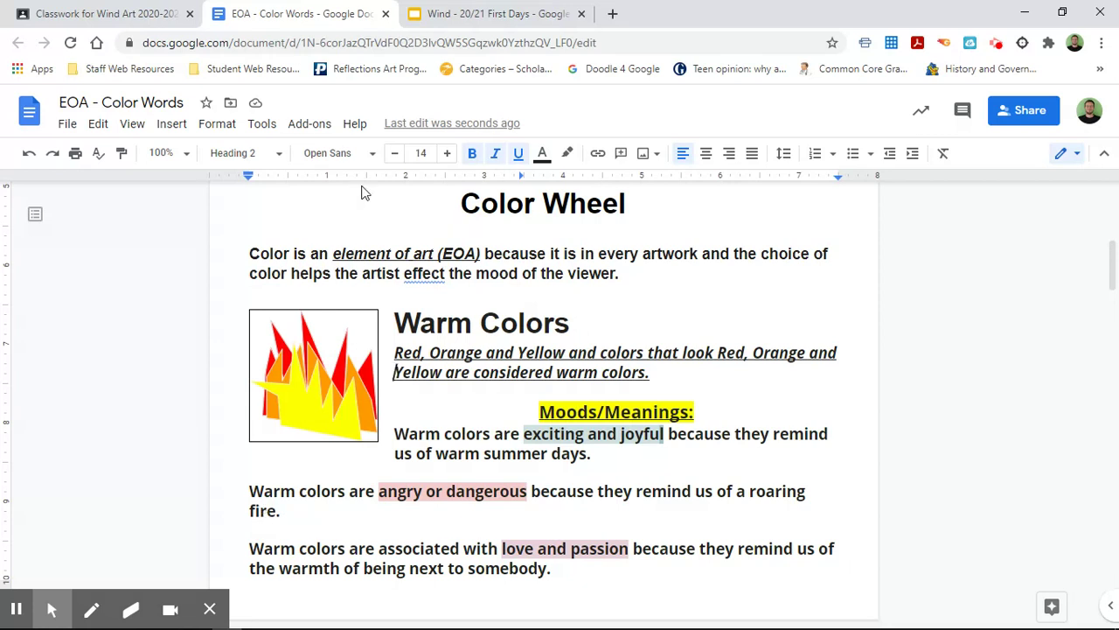
Step: Return to the Color Words Doc after checking the other tabs and edit the flame drawing
click(486, 15)
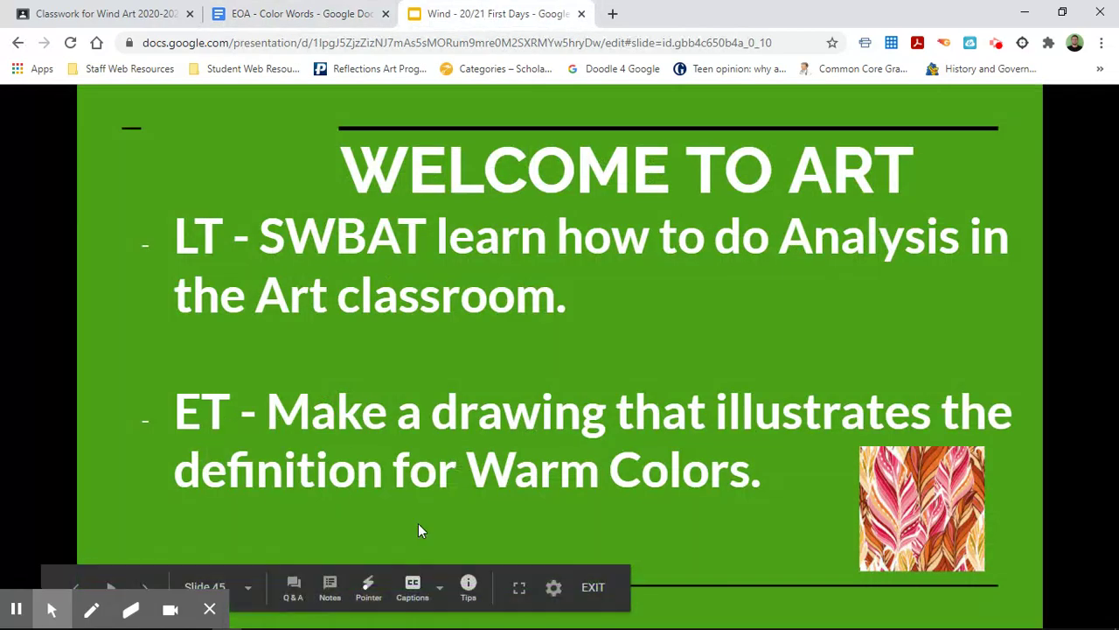
click(122, 17)
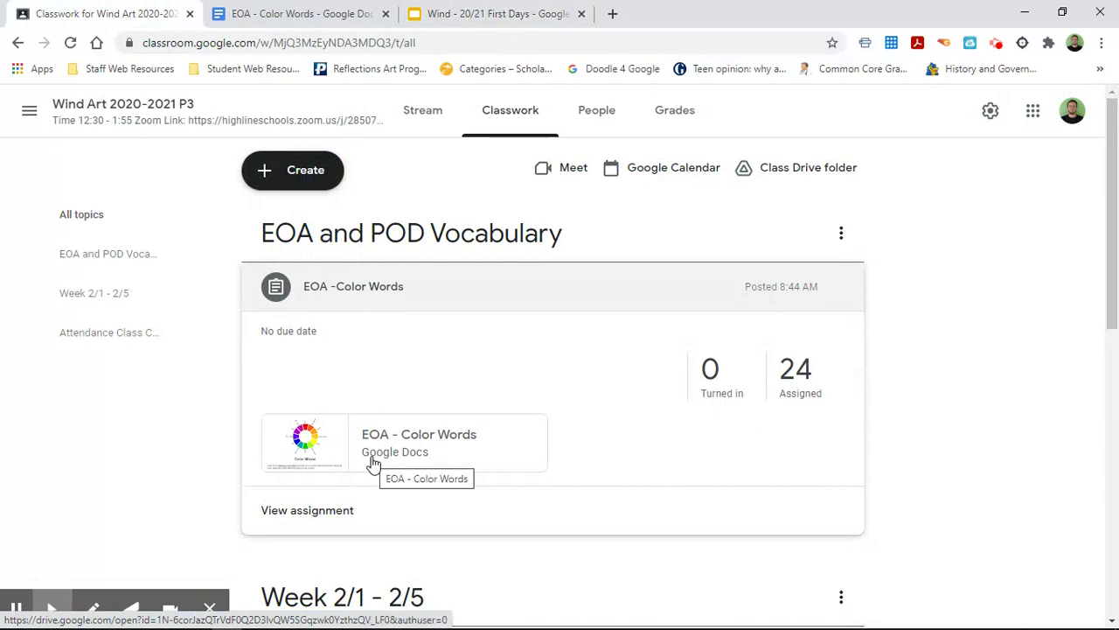
click(512, 14)
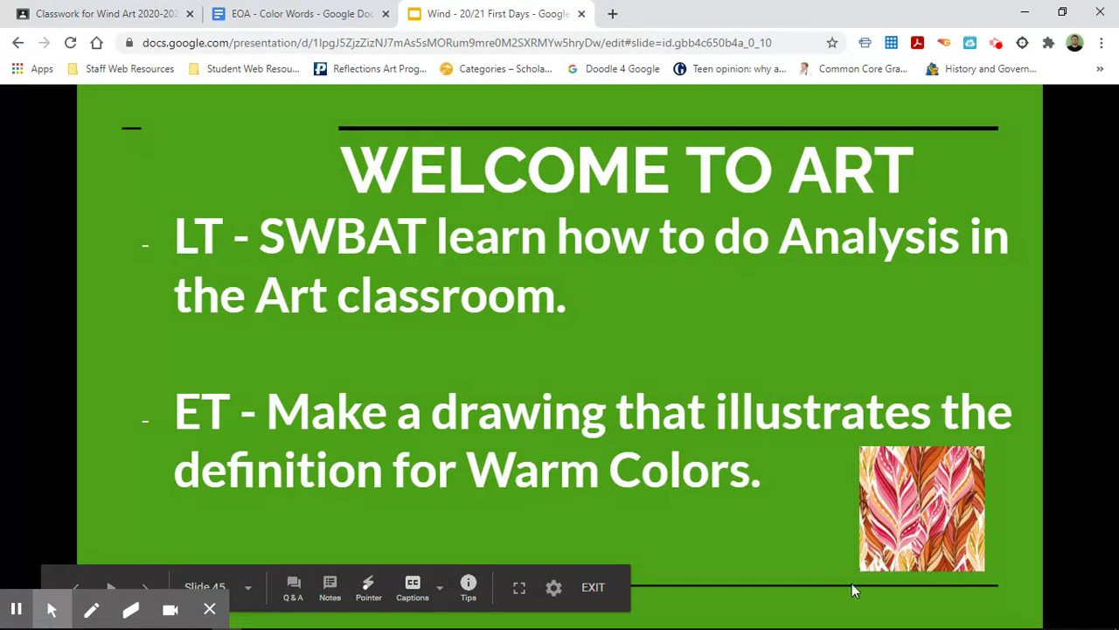
click(294, 14)
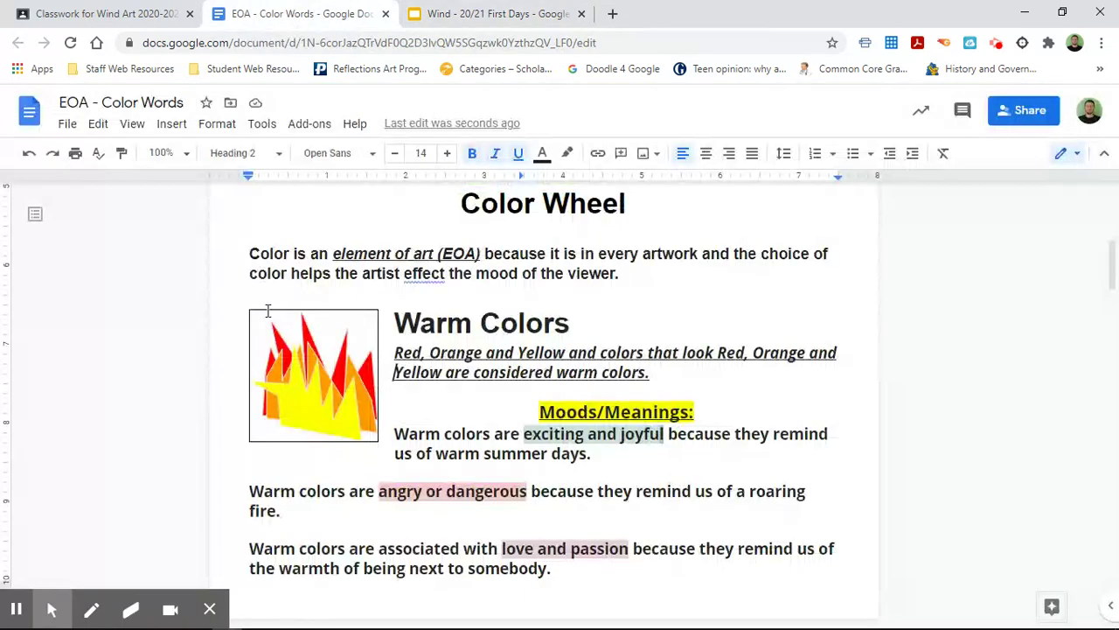
click(318, 367)
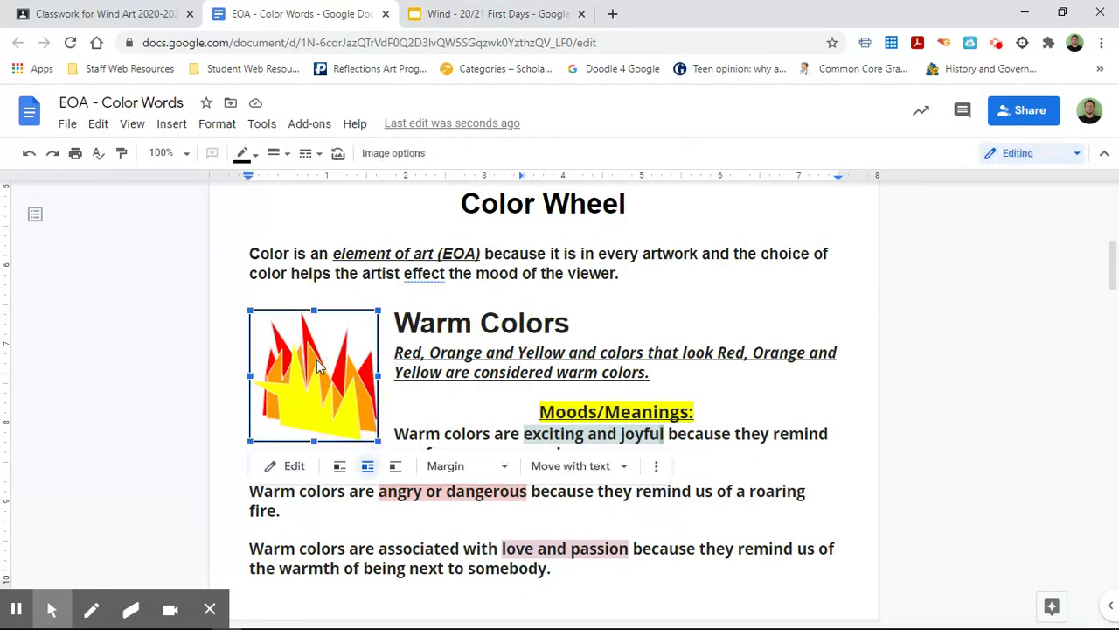
click(285, 472)
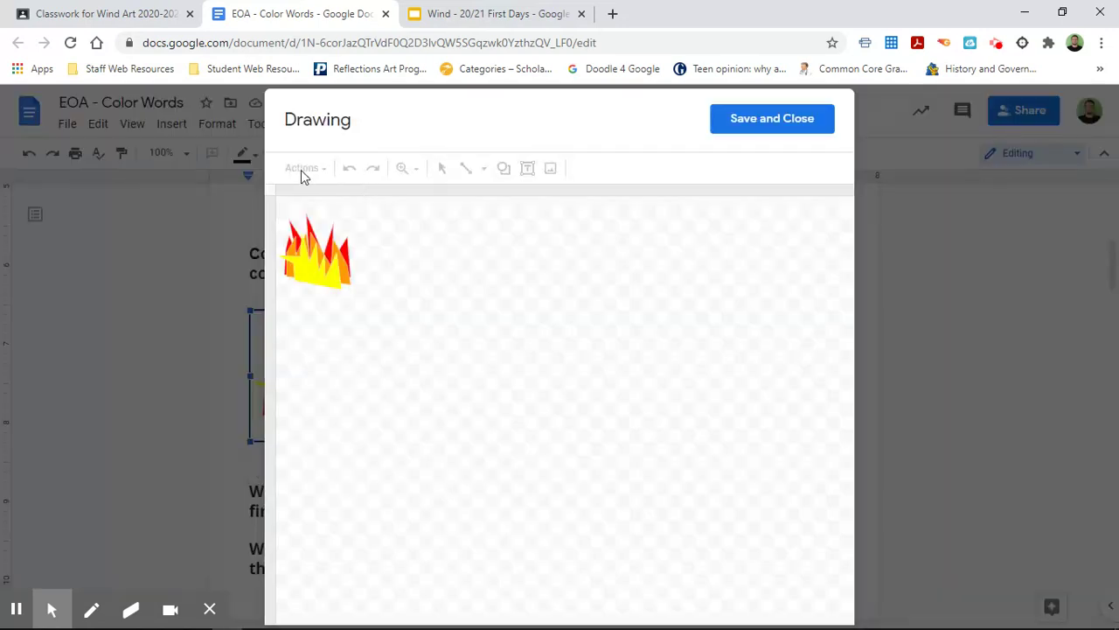